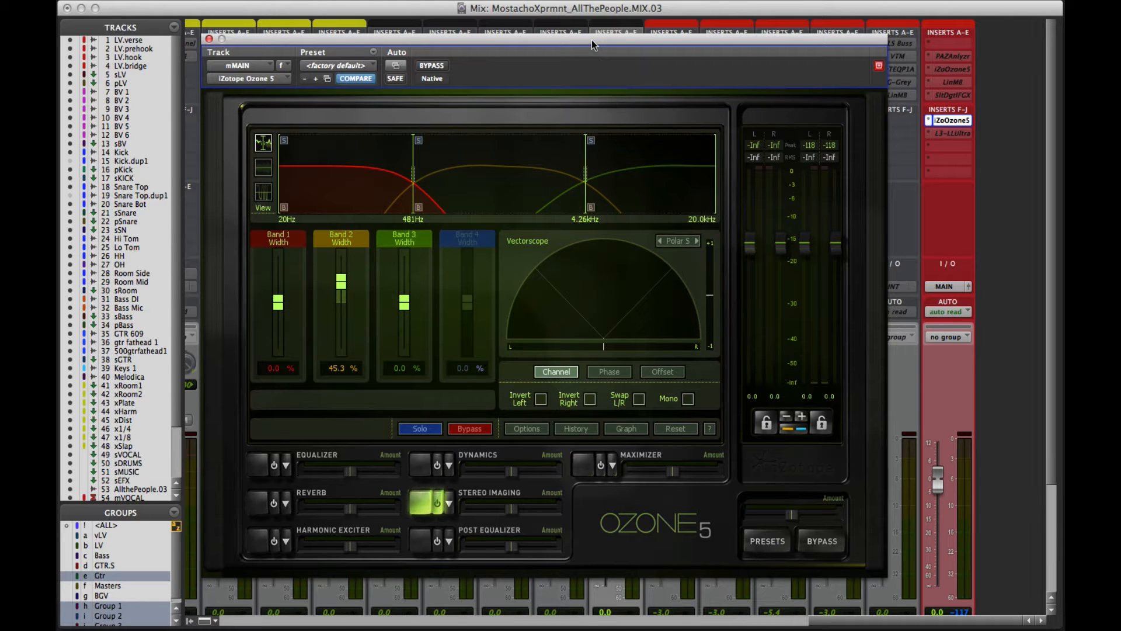
# Step: Play the mix from Chorus1 and compare it with the master track's Ozone 5 stereo imaging bypassed and active
pyautogui.moveTo(591, 40); pyautogui.dragTo(595, 39)
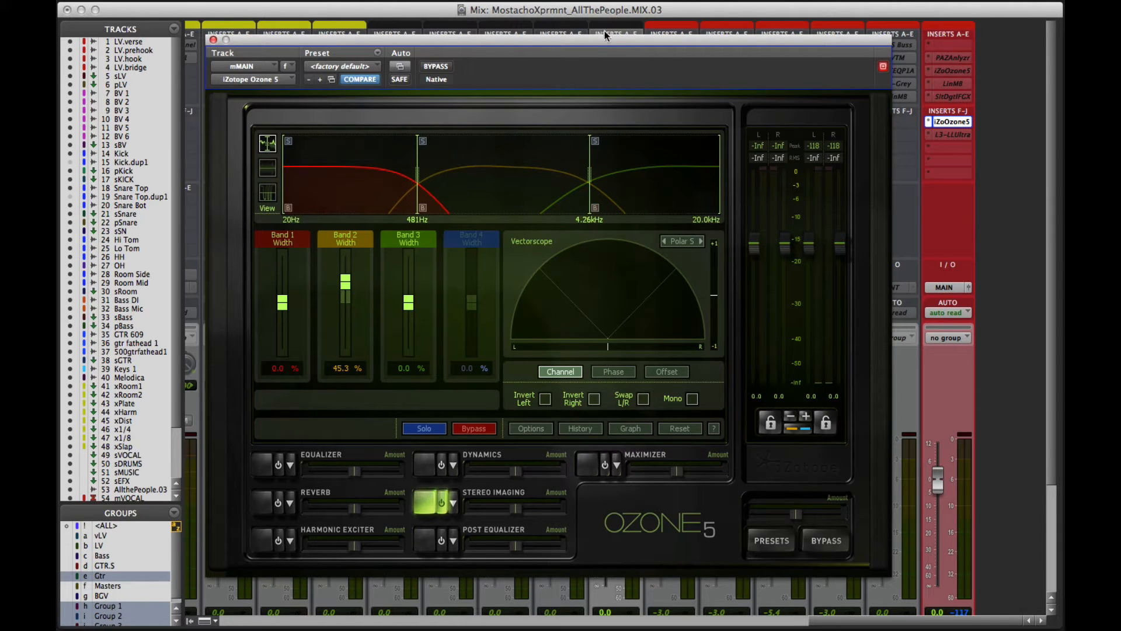
pyautogui.click(434, 65)
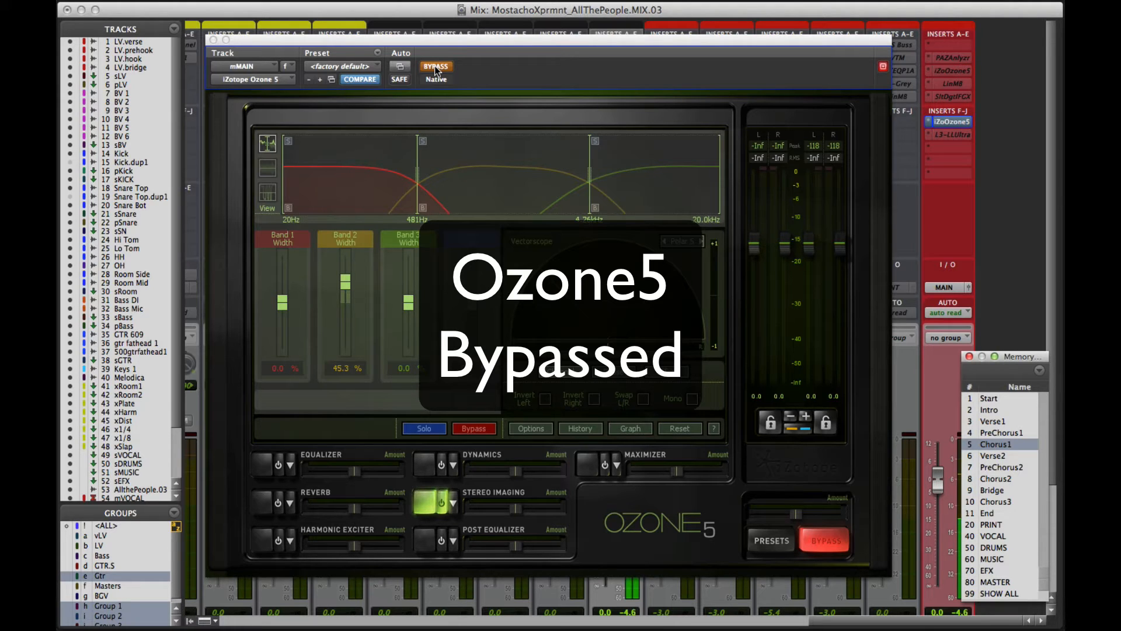
pyautogui.press('super+5')
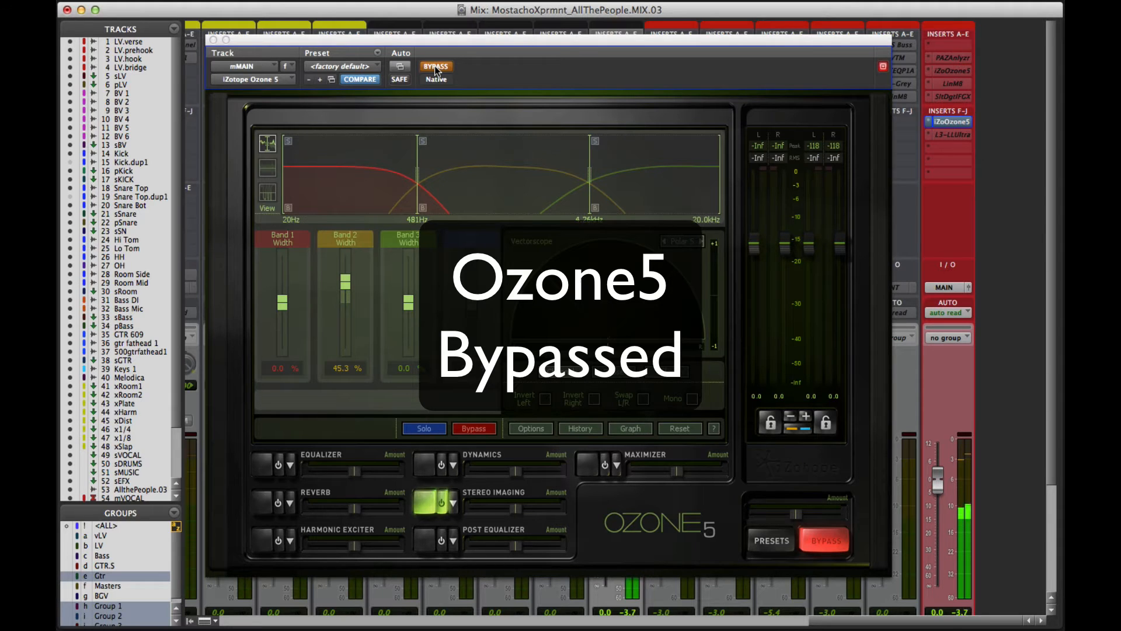
pyautogui.click(435, 65)
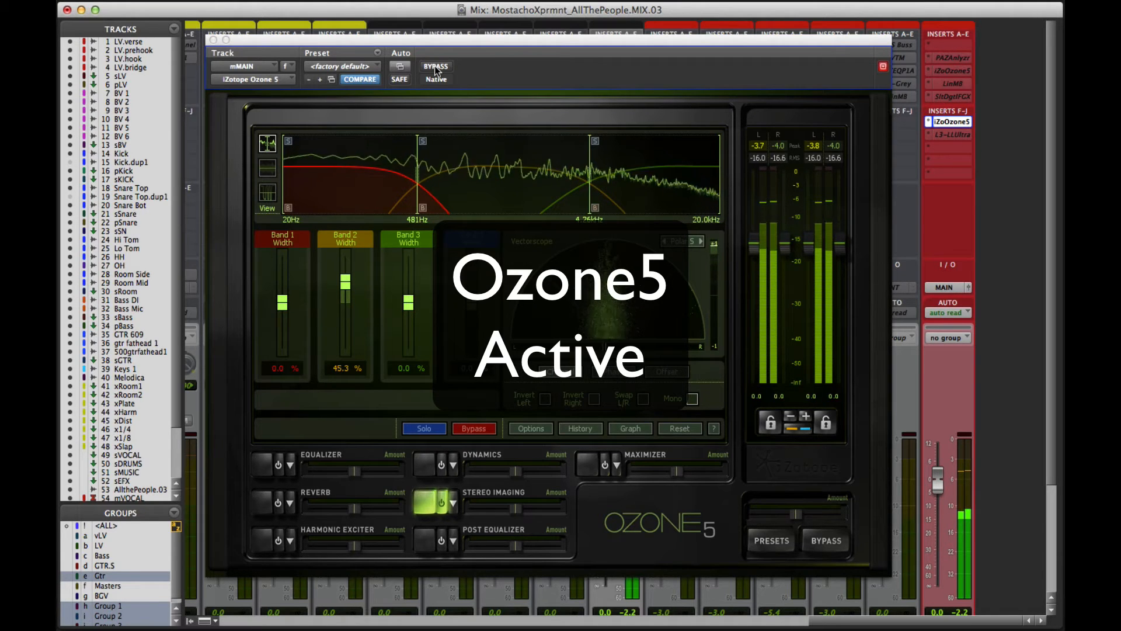
pyautogui.click(435, 67)
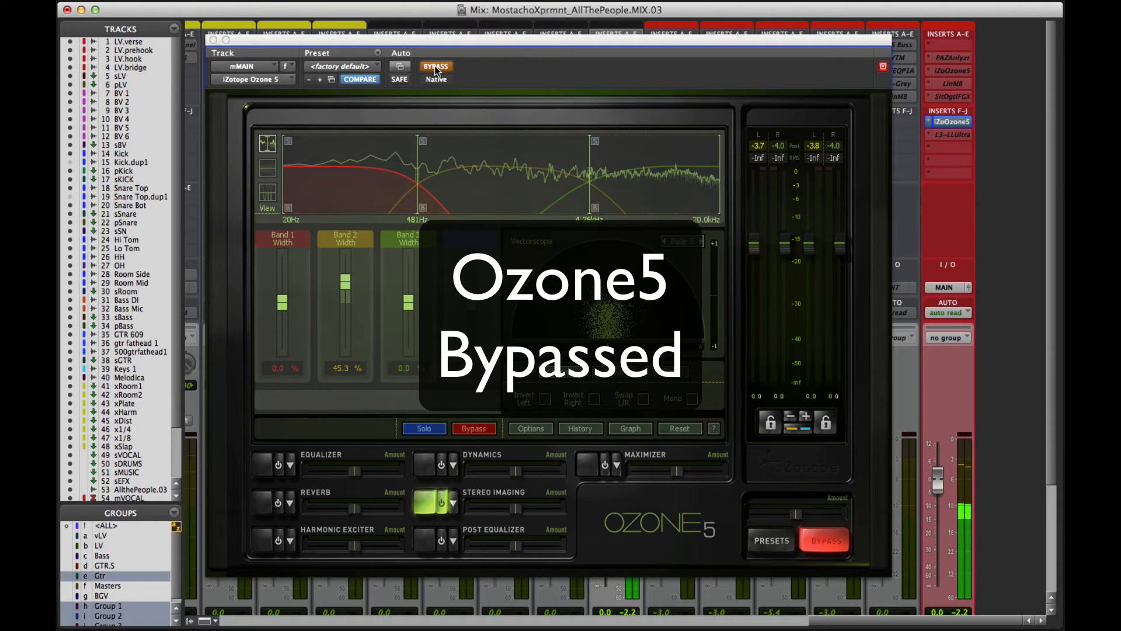
pyautogui.click(436, 66)
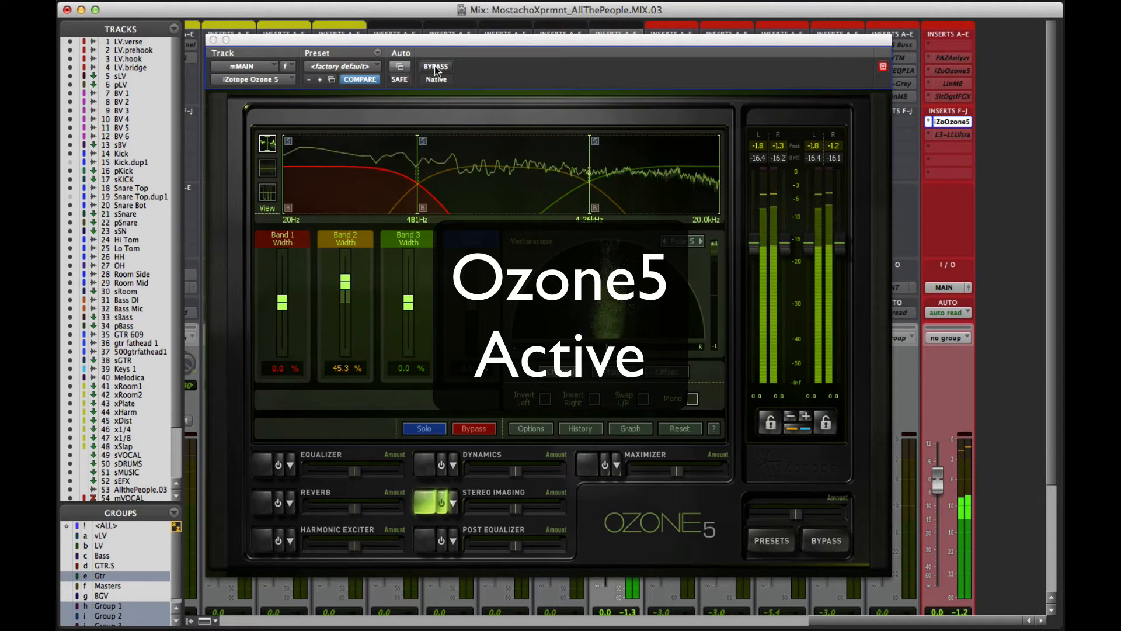
pyautogui.press('space')
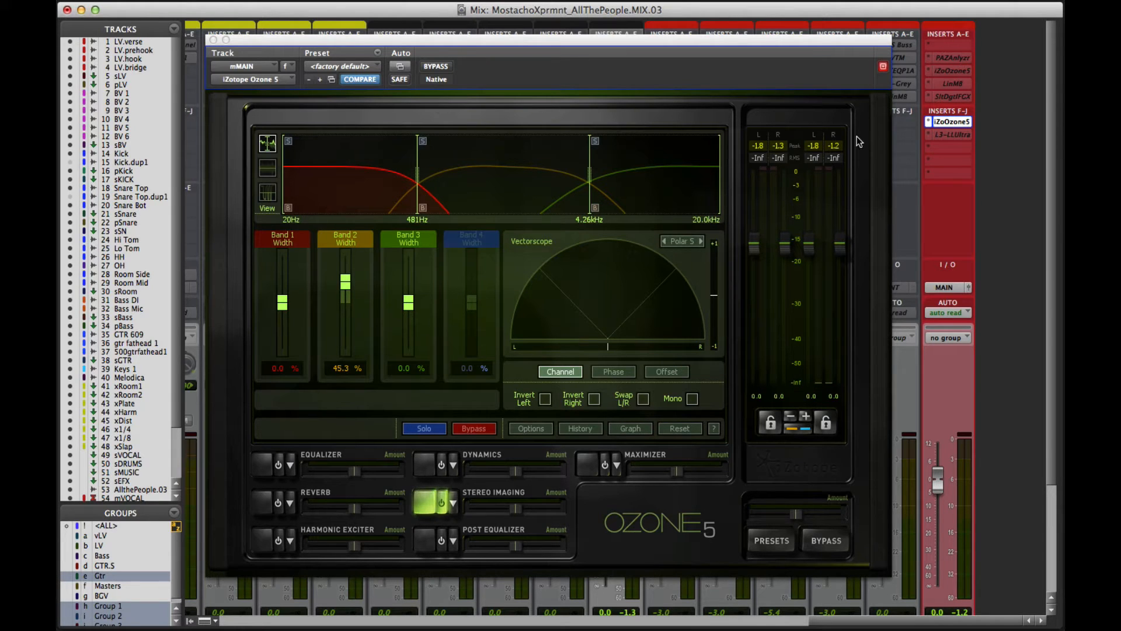
# Step: Make the existing Ozone 5 insert on the master track inactive and insert a new multichannel Ozone 5 in the slot below L3-LLUltra
pyautogui.keyDown('ctrl'); pyautogui.keyDown('super'); pyautogui.click(951, 122); pyautogui.keyUp('super'); pyautogui.keyUp('ctrl')
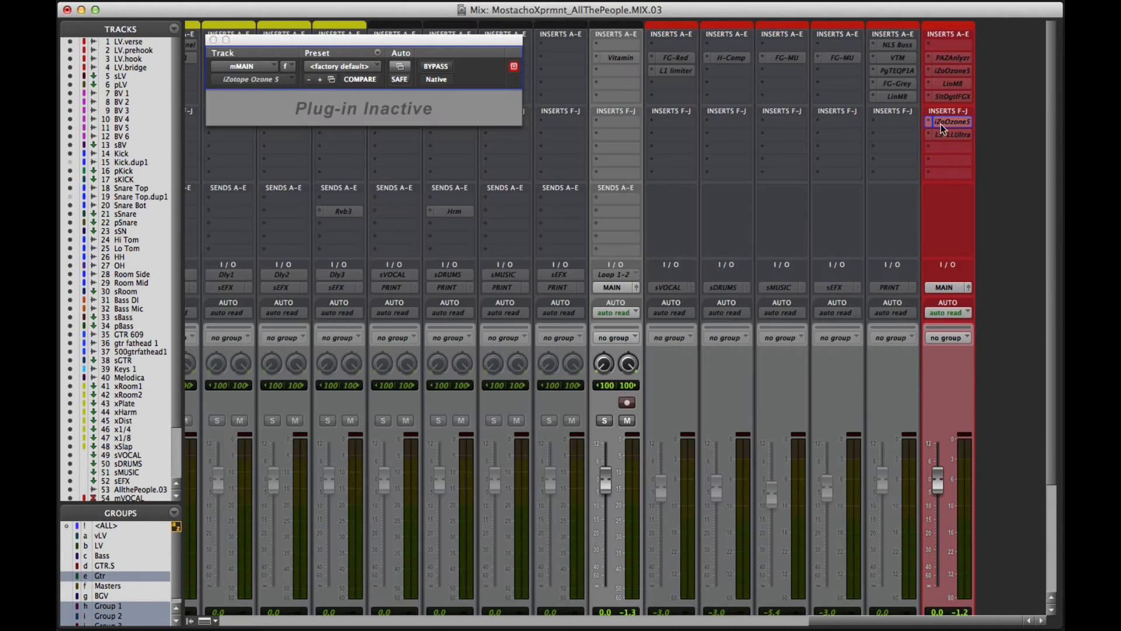
pyautogui.click(946, 125)
pyautogui.click(943, 148)
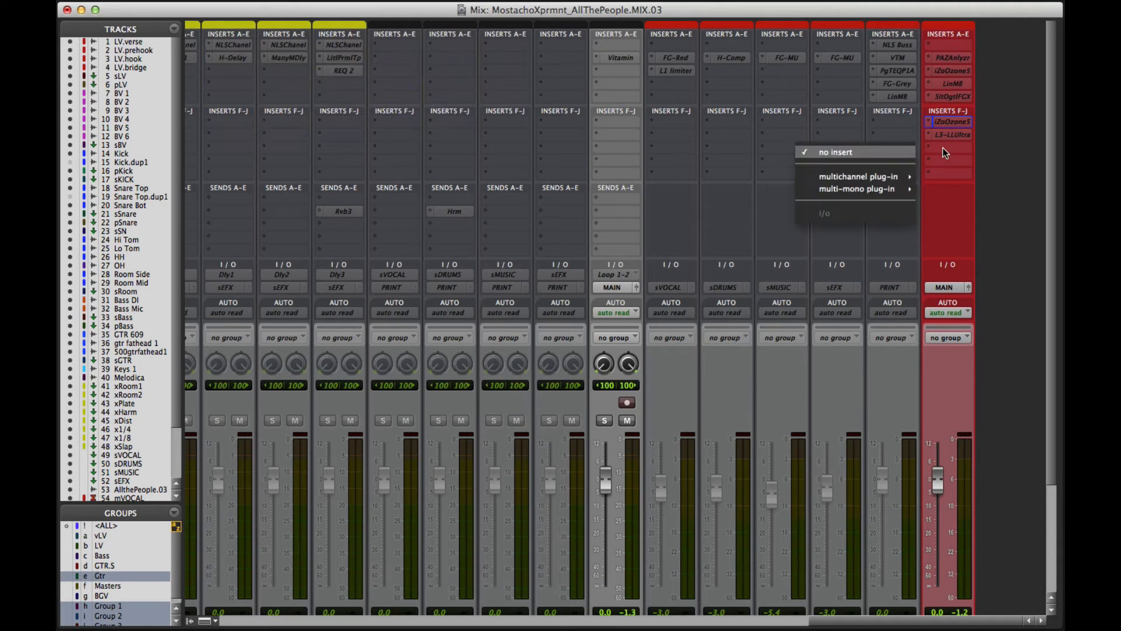
pyautogui.moveTo(876, 177)
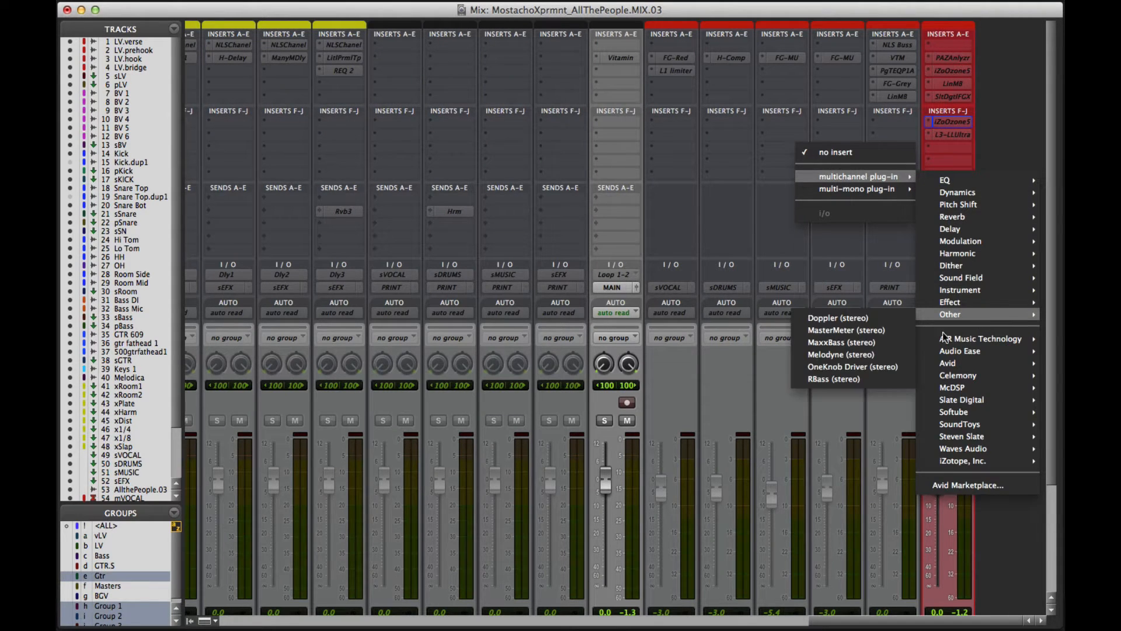
pyautogui.moveTo(971, 461)
pyautogui.click(890, 464)
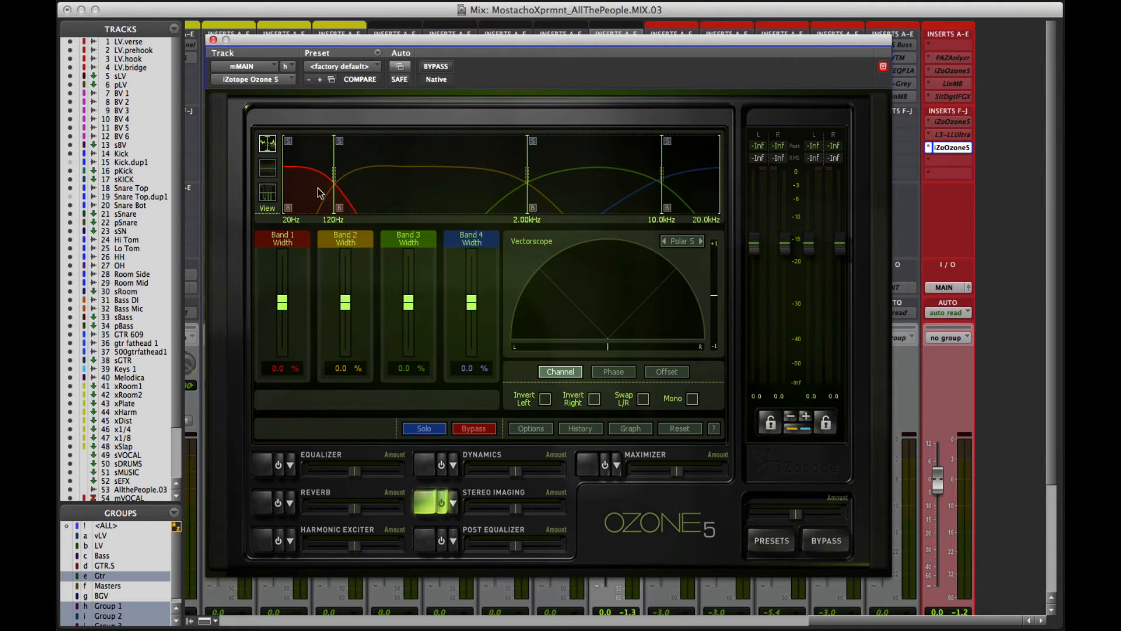
# Step: Remove the third band, between the 2 kHz and 10 kHz crossovers, from the stereo imaging module
pyautogui.click(392, 182)
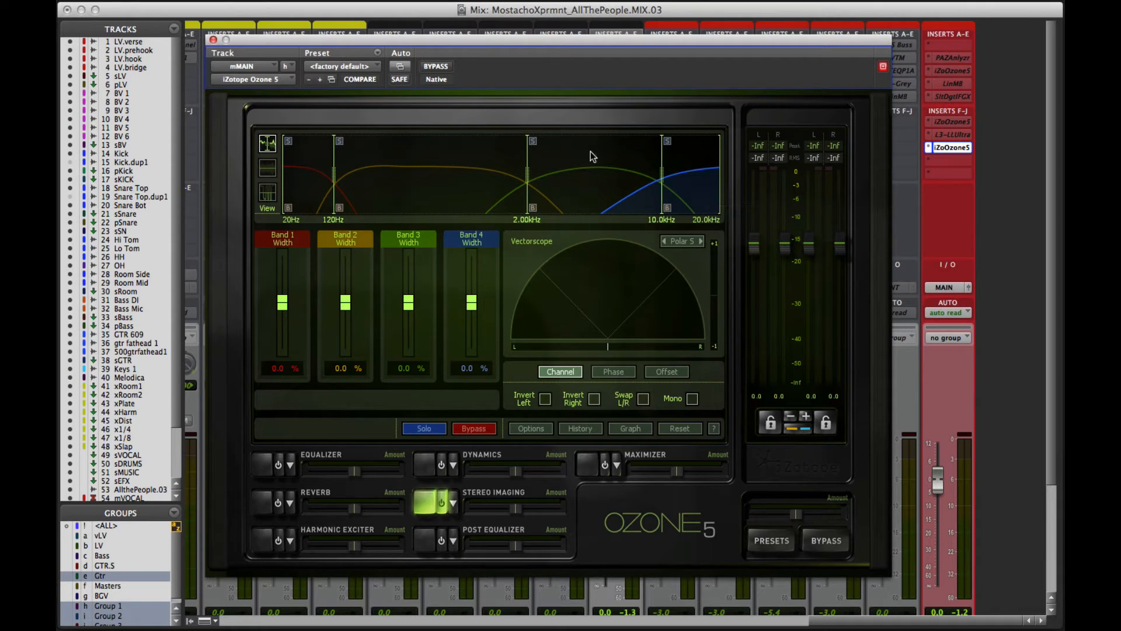
pyautogui.rightClick(578, 185)
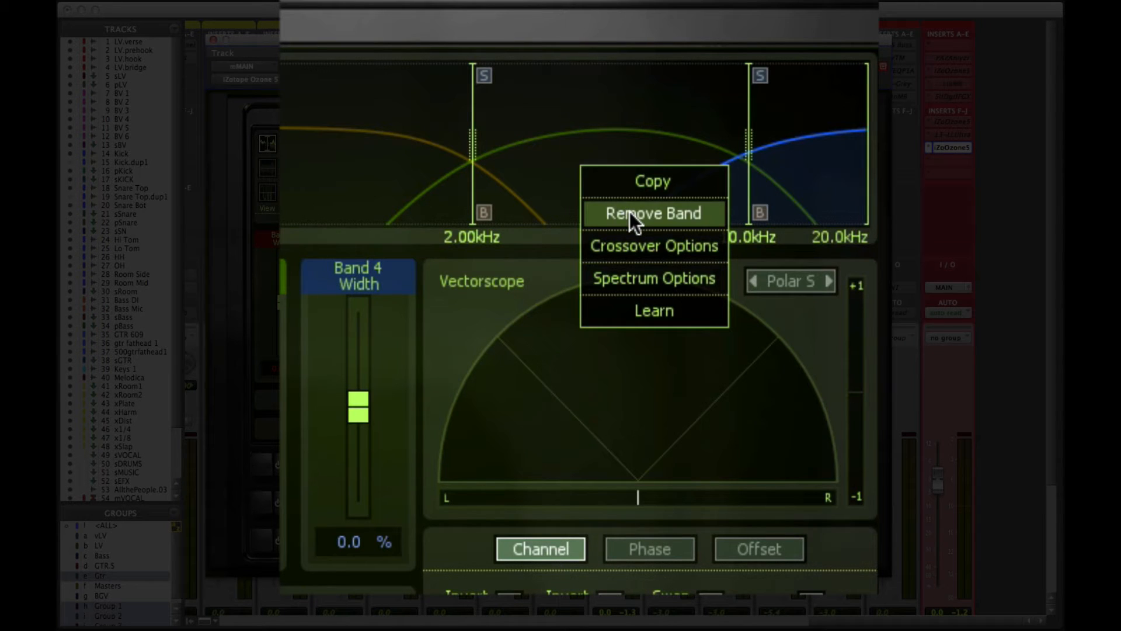
pyautogui.click(630, 212)
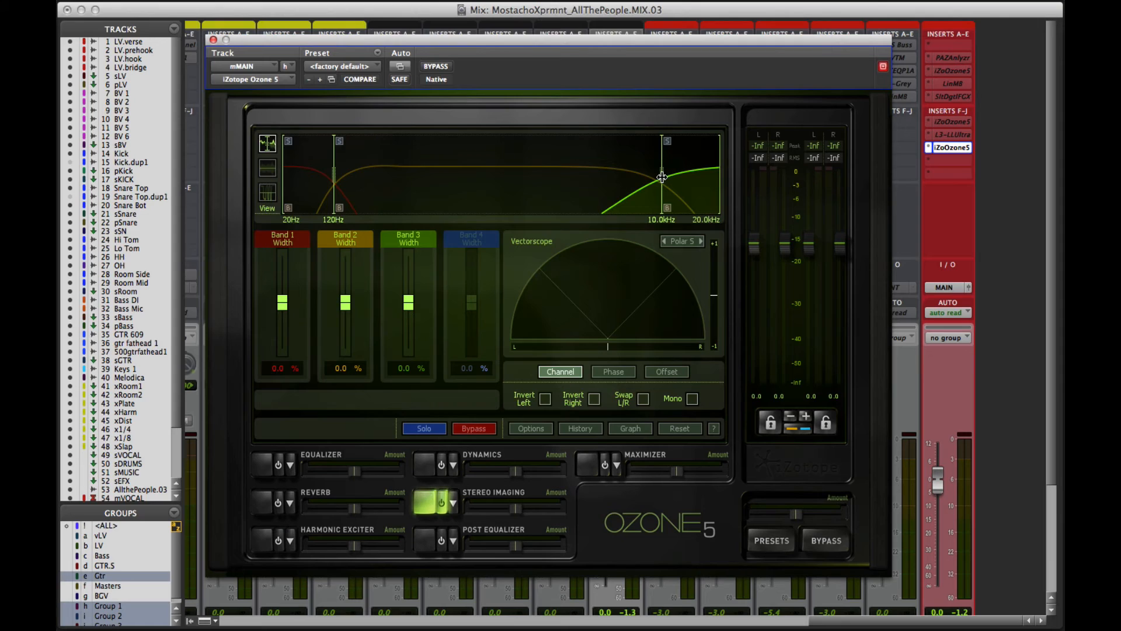
# Step: Set the stereo imaging crossovers to about 389 Hz and 3.82 kHz and highlight each of the three bands
pyautogui.moveTo(334, 180); pyautogui.dragTo(410, 180)
pyautogui.click(335, 167)
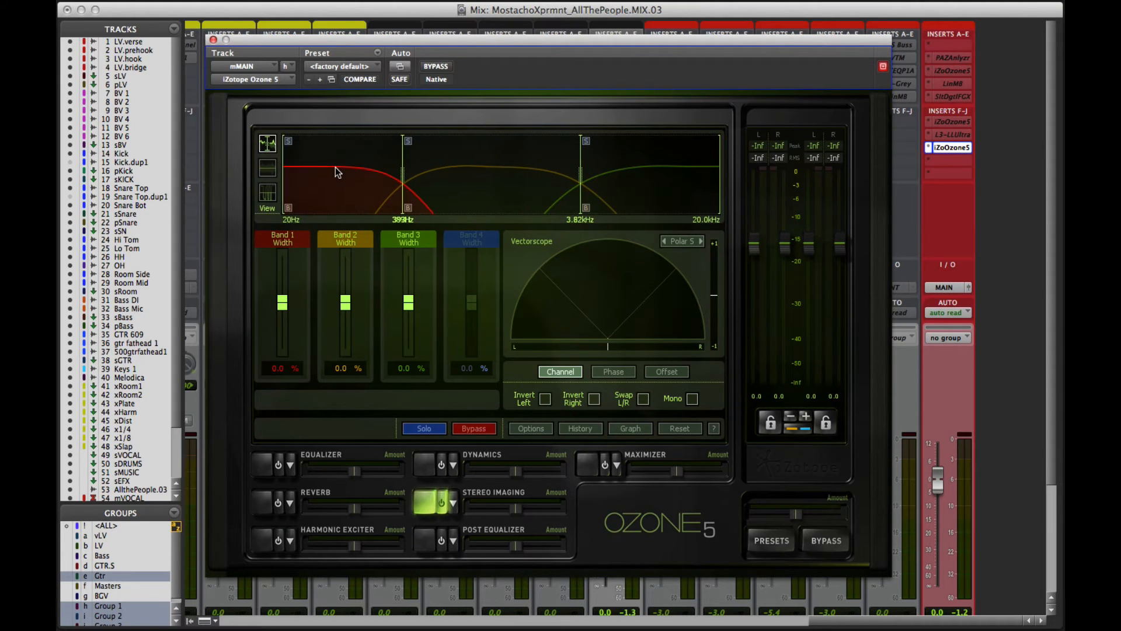
pyautogui.click(483, 161)
pyautogui.click(631, 168)
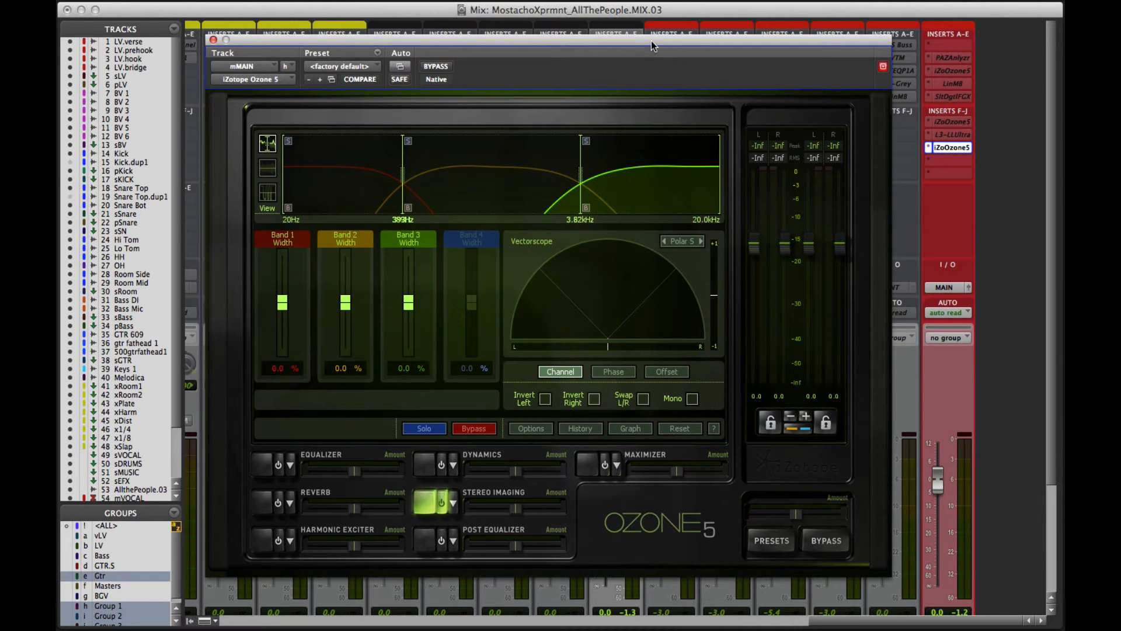
pyautogui.moveTo(651, 39); pyautogui.dragTo(652, 59)
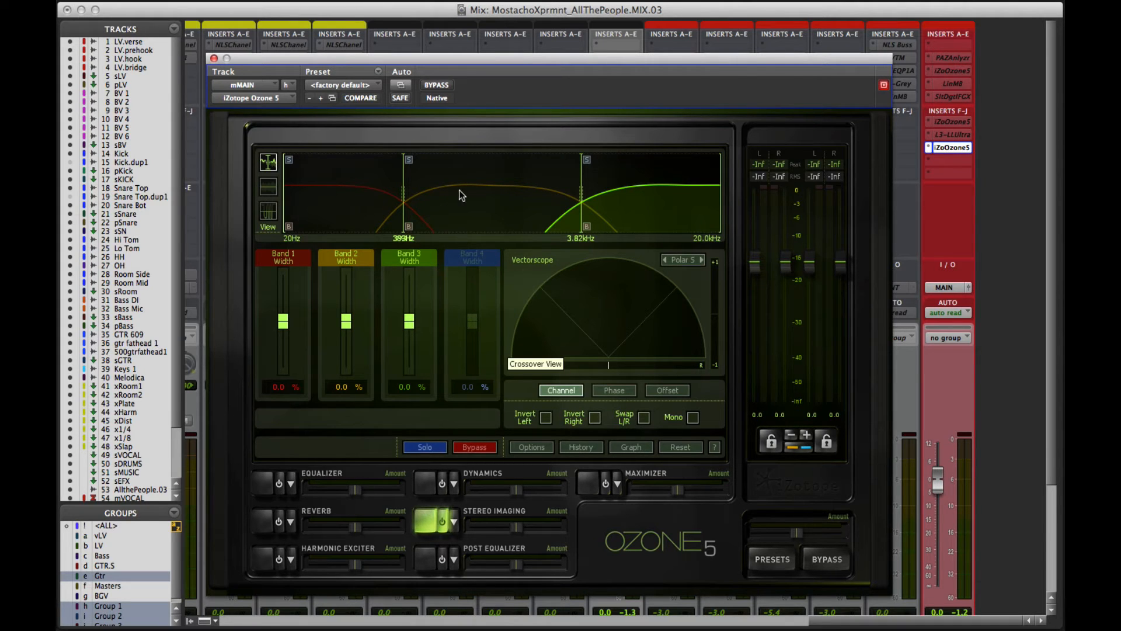
# Step: Tune the stereo imaging crossovers to 358 Hz and 2.65 kHz while the mix plays
pyautogui.press('space')
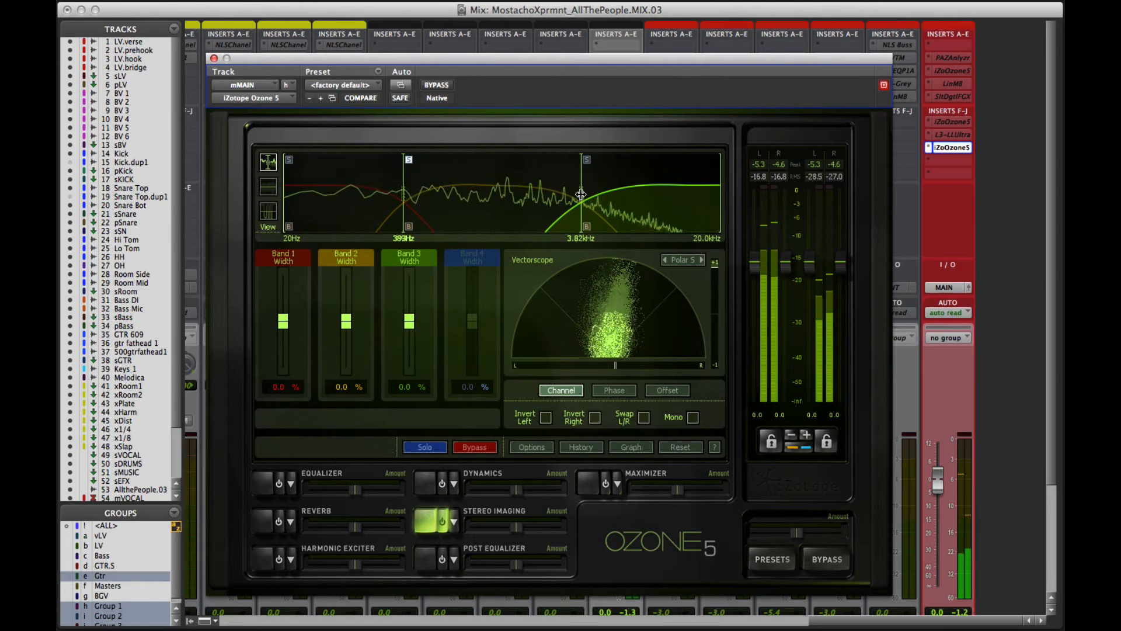
pyautogui.moveTo(580, 195); pyautogui.dragTo(569, 197)
pyautogui.moveTo(563, 199); pyautogui.dragTo(551, 198)
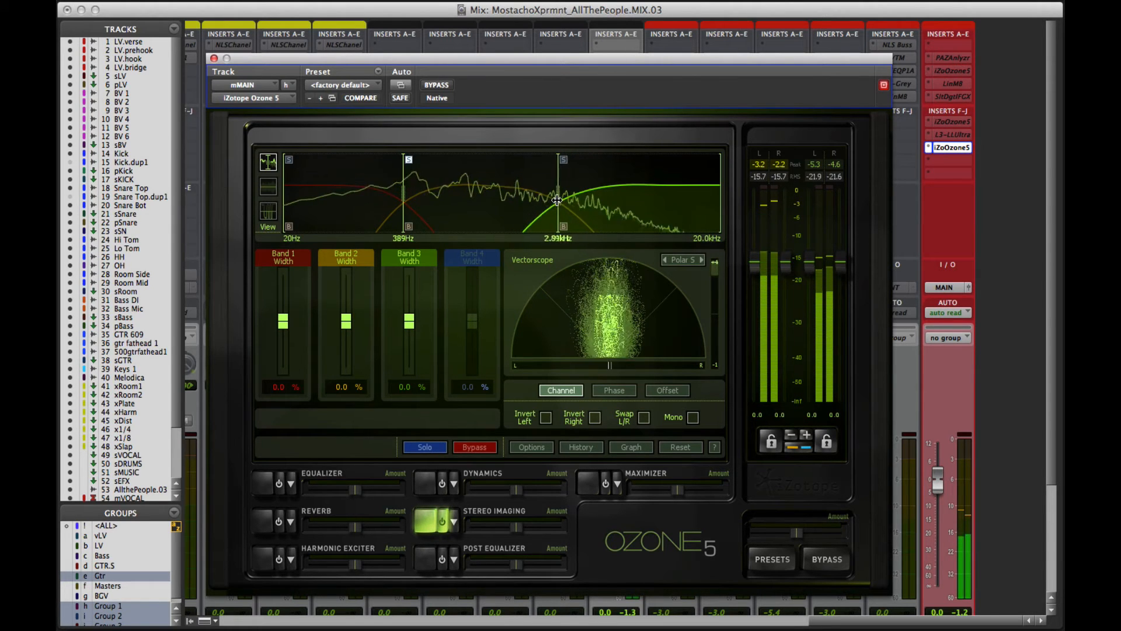
pyautogui.moveTo(397, 199)
pyautogui.mouseDown()
pyautogui.moveTo(424, 199)
pyautogui.moveTo(397, 203)
pyautogui.mouseUp()
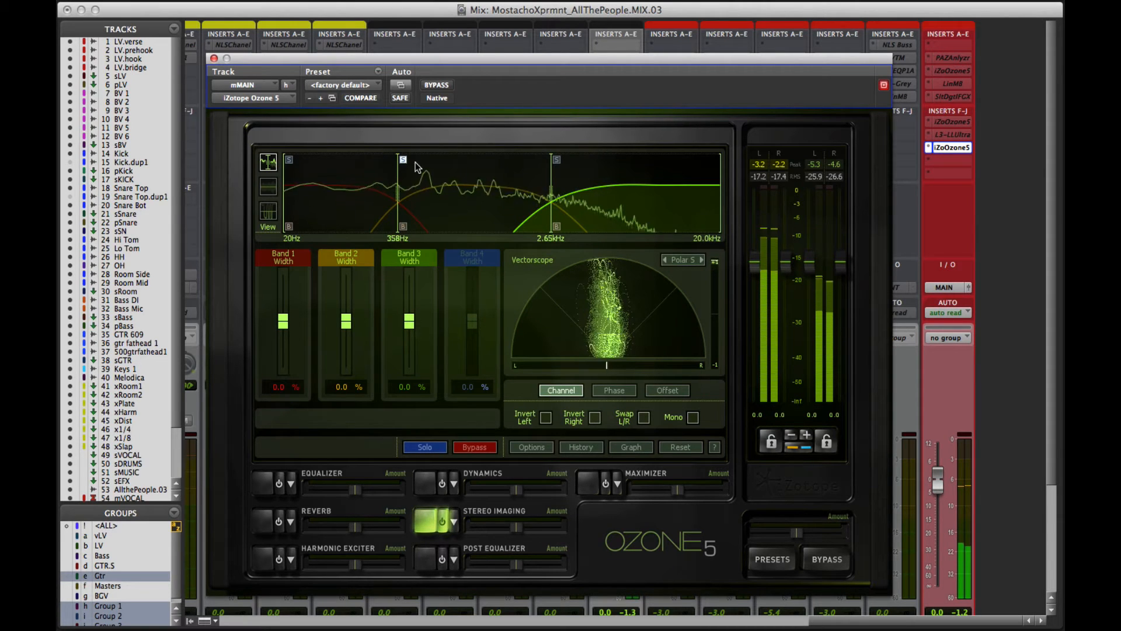
pyautogui.press('space')
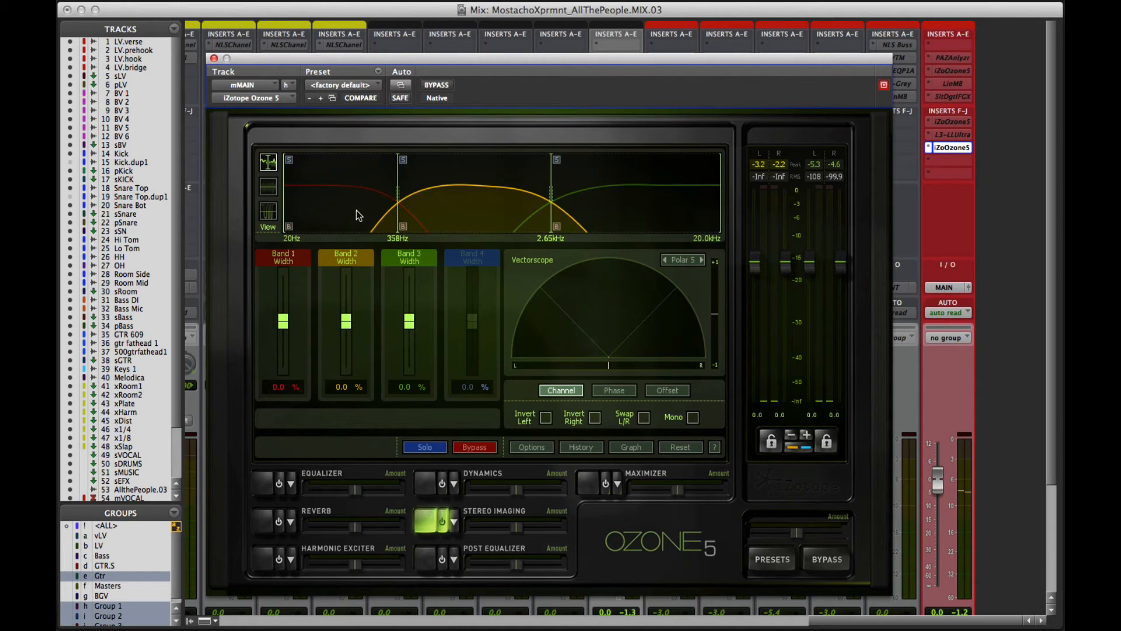
# Step: Bypass the lowest and highest stereo imaging bands, leaving the middle band active
pyautogui.click(556, 226)
pyautogui.click(289, 227)
# Step: Audition different Band 2 width amounts against the playing mix, going up to 100%
pyautogui.moveTo(346, 321); pyautogui.dragTo(346, 301)
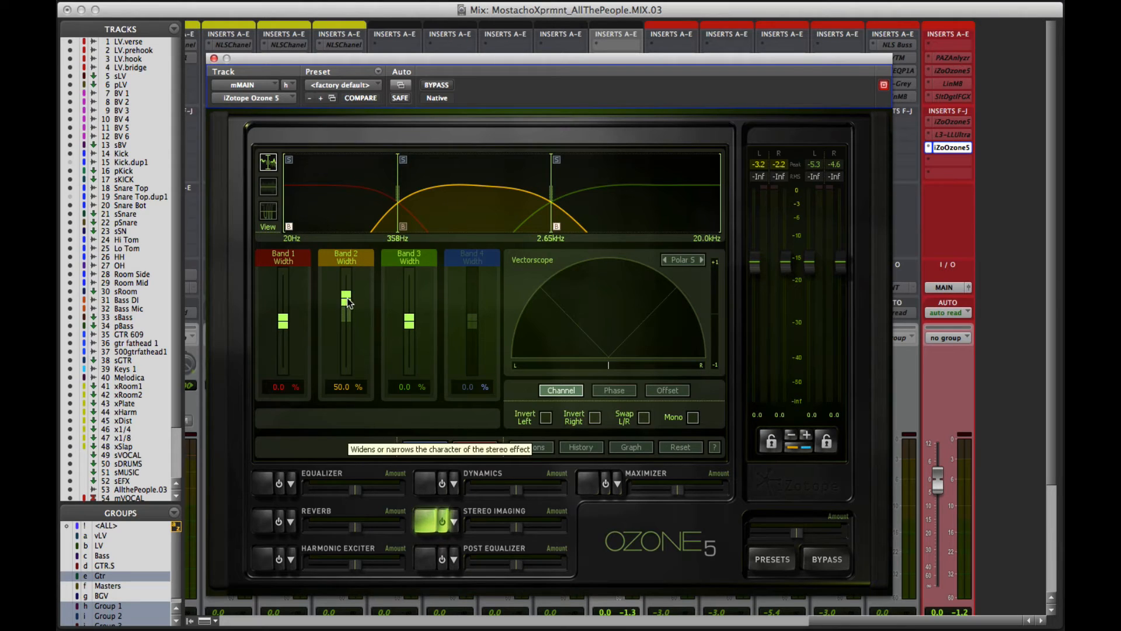
pyautogui.moveTo(345, 306); pyautogui.dragTo(348, 323)
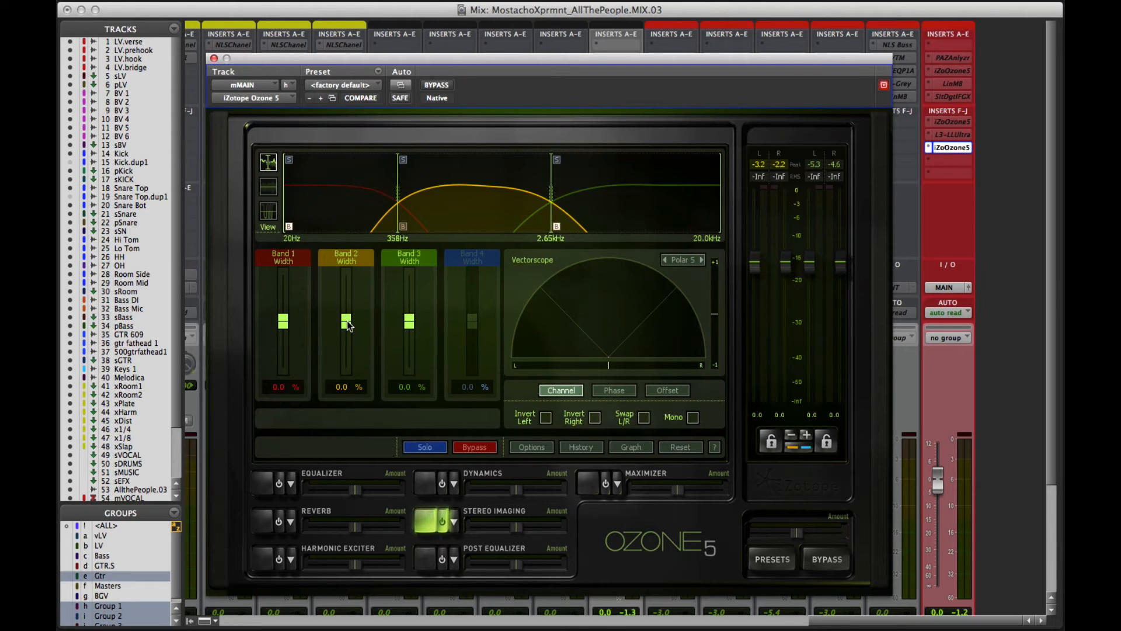
pyautogui.press('space')
pyautogui.moveTo(347, 320); pyautogui.dragTo(347, 319)
pyautogui.moveTo(247, 351); pyautogui.dragTo(243, 260)
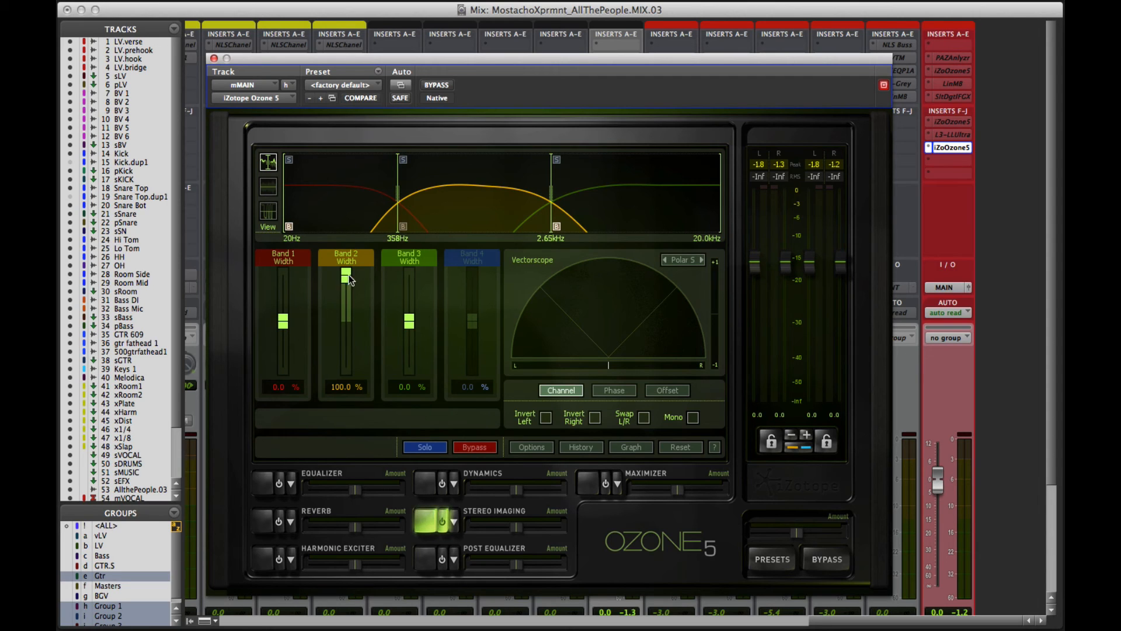
# Step: Reduce the Band 2 width to 39.1% and shift the plug-in window slightly
pyautogui.moveTo(348, 275); pyautogui.dragTo(350, 305)
pyautogui.moveTo(346, 303); pyautogui.dragTo(364, 308)
pyautogui.moveTo(620, 91); pyautogui.dragTo(611, 76)
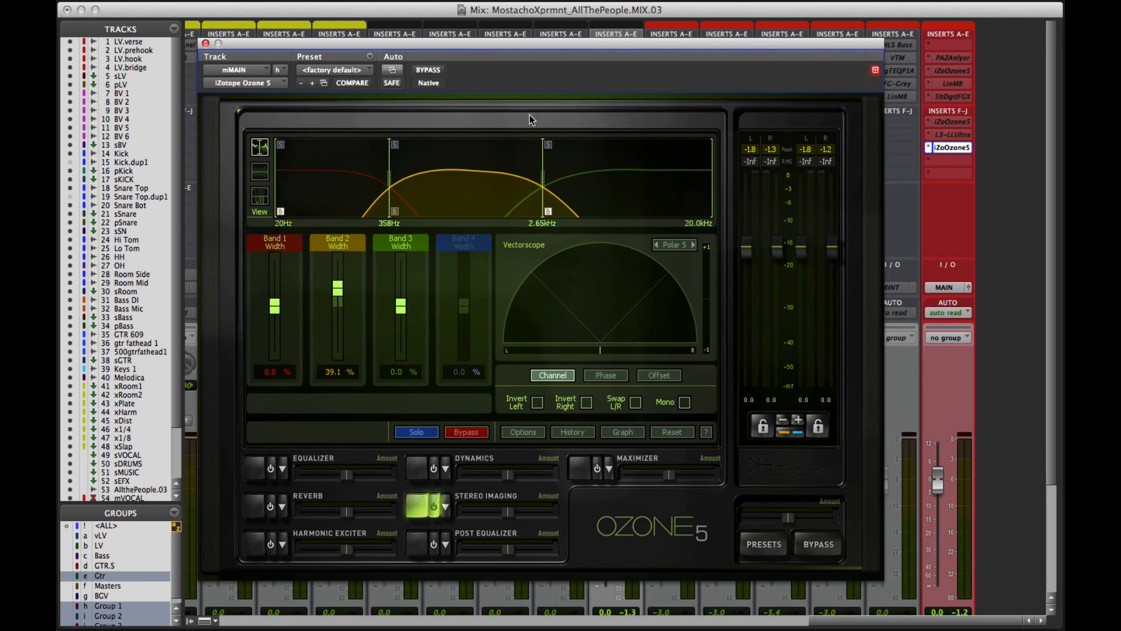